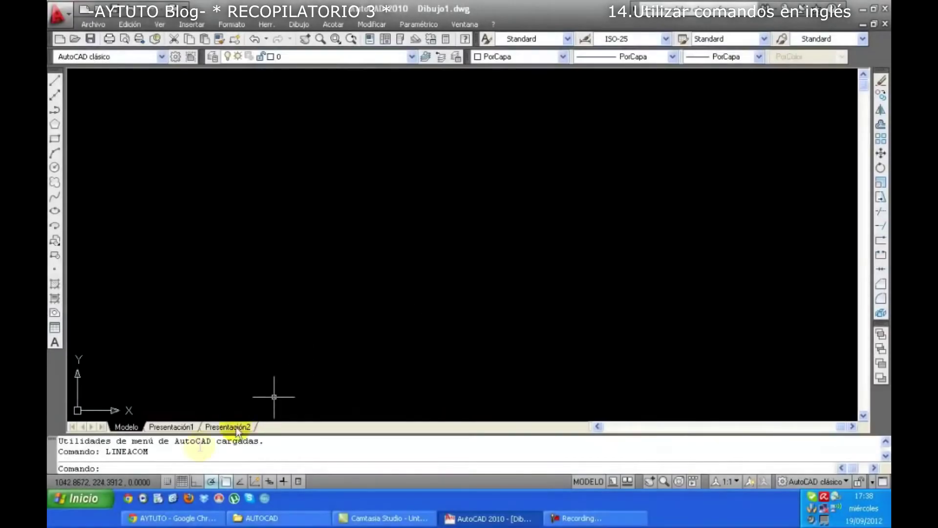
# Step: Try to start the line command with its unprefixed English name, line
pyautogui.click(182, 463)
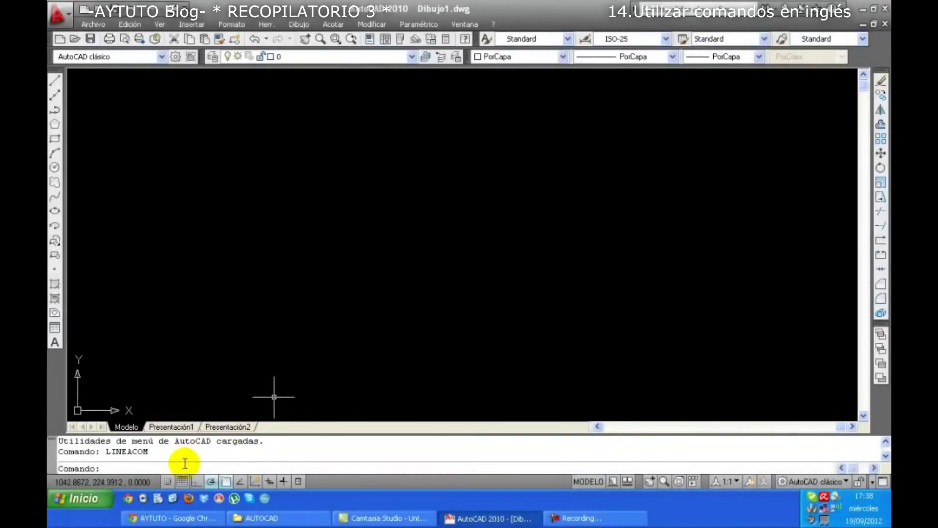
pyautogui.write('line')
pyautogui.press('Return')
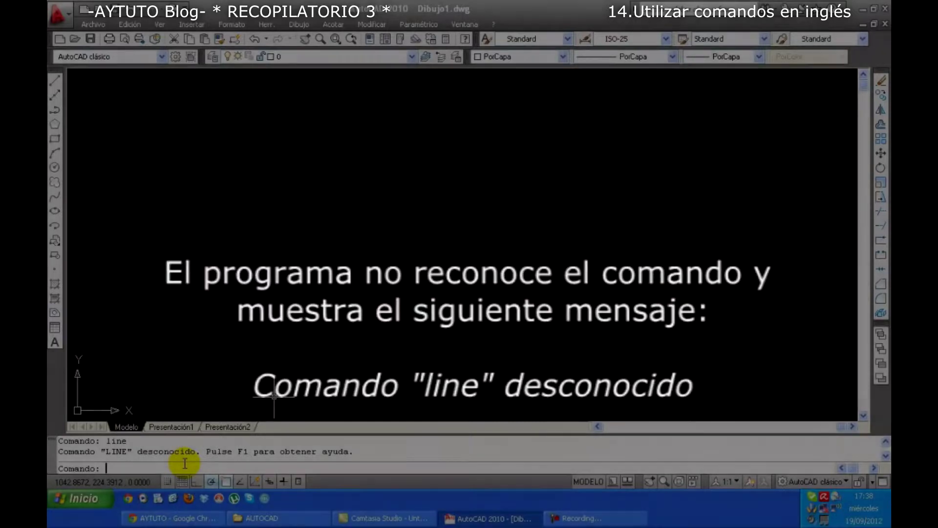
# Step: Draw a single rising diagonal line with the Spanish linea command, starting at about (857, 460)
pyautogui.write('lin')
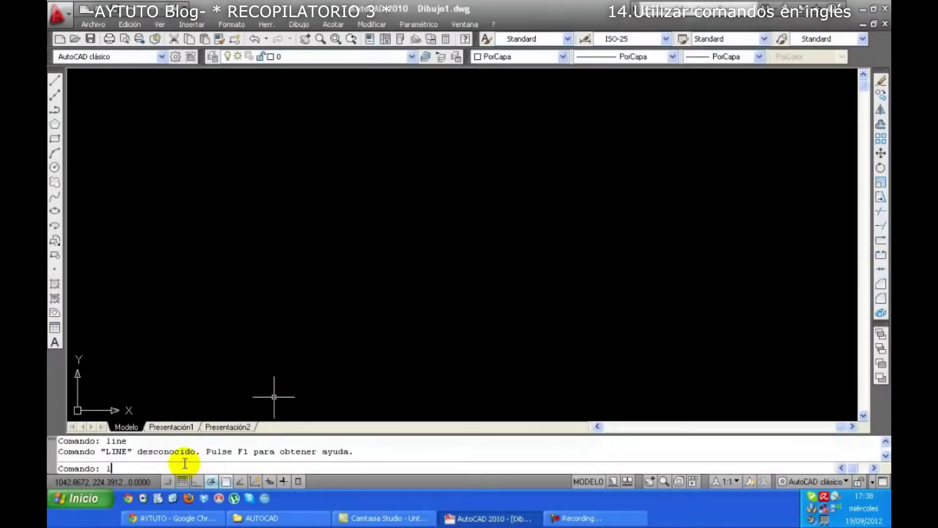
pyautogui.write('ea')
pyautogui.press('Return')
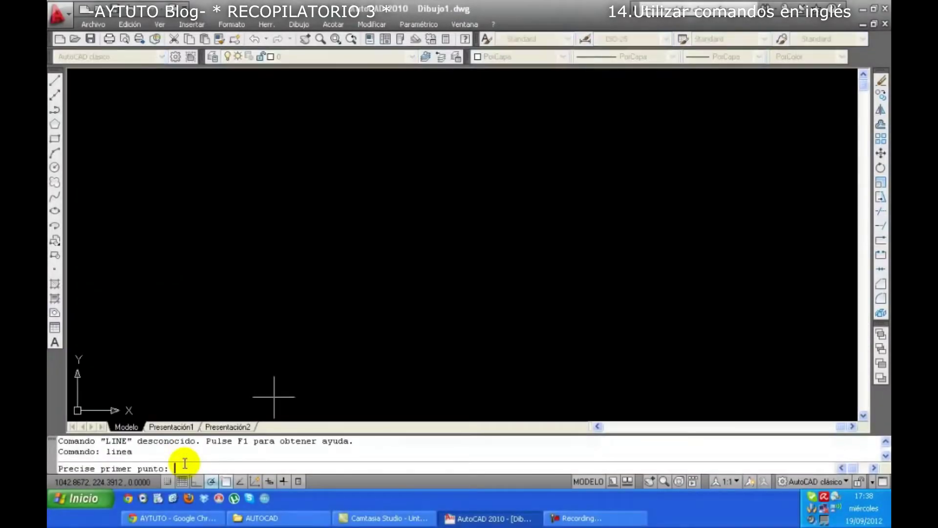
pyautogui.click(237, 350)
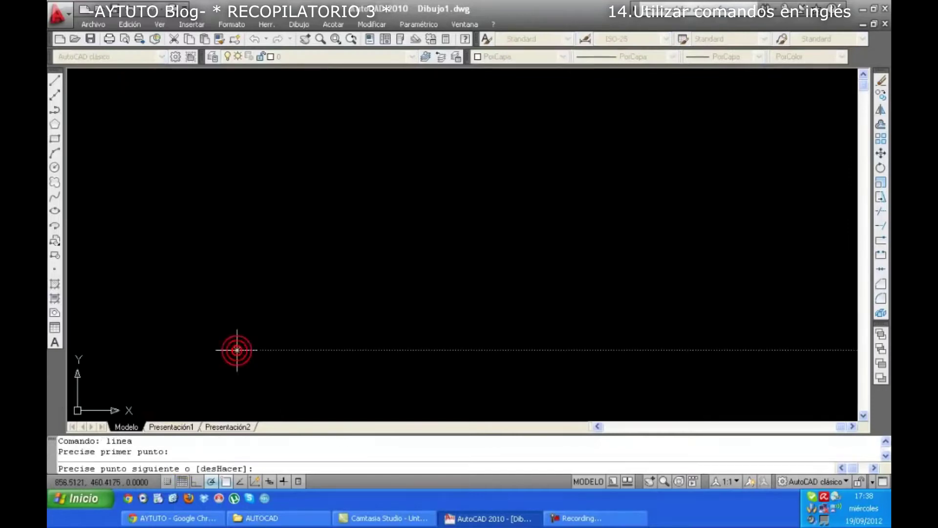
pyautogui.click(520, 186)
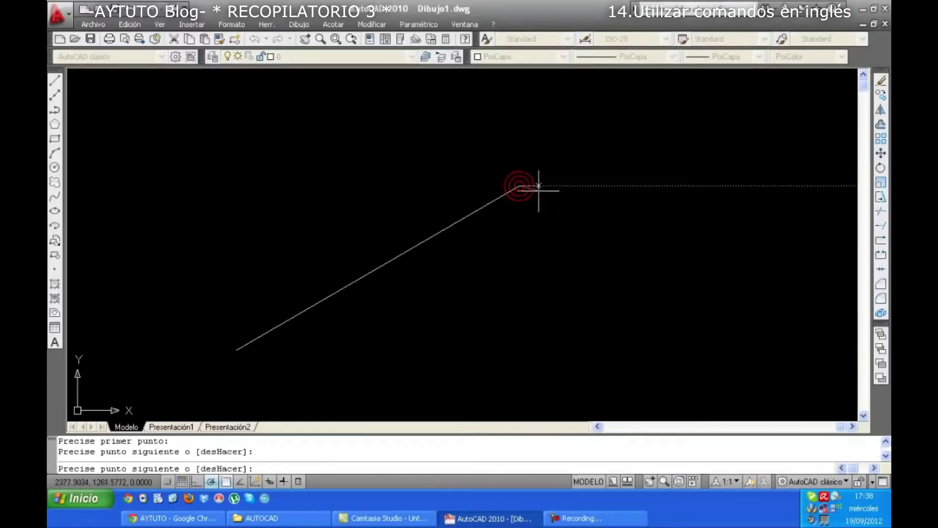
pyautogui.press('Return')
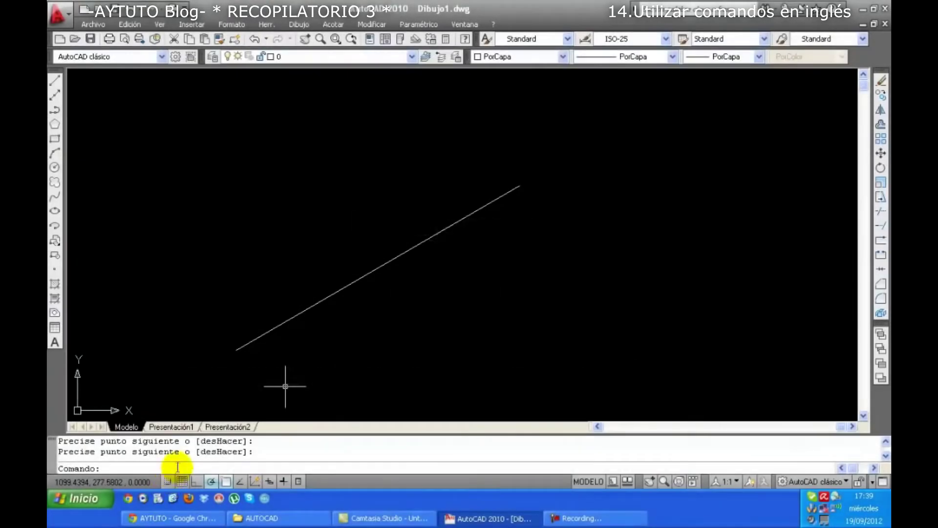
# Step: Draw a second, roughly parallel line with the English _line command, from about (1535, 527) to about (2847, 1295)
pyautogui.click(178, 467)
pyautogui.write('_line')
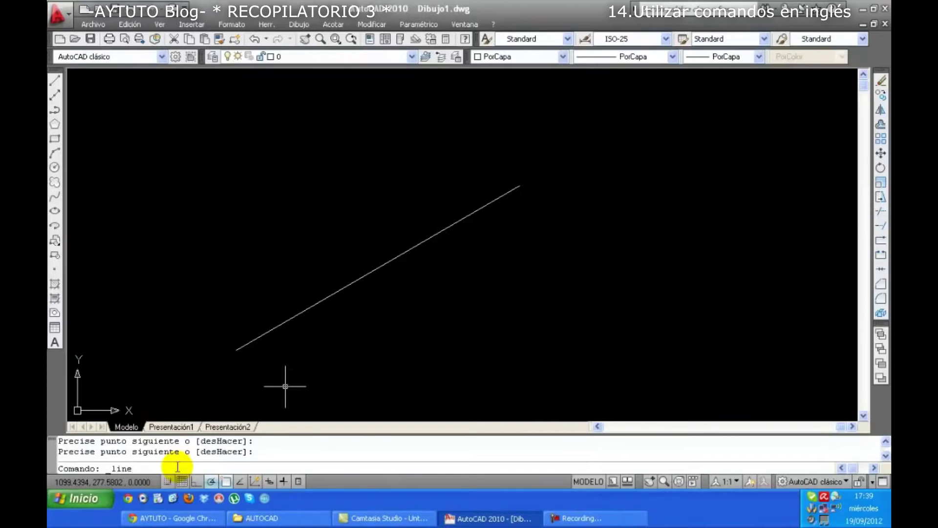
pyautogui.press('Return')
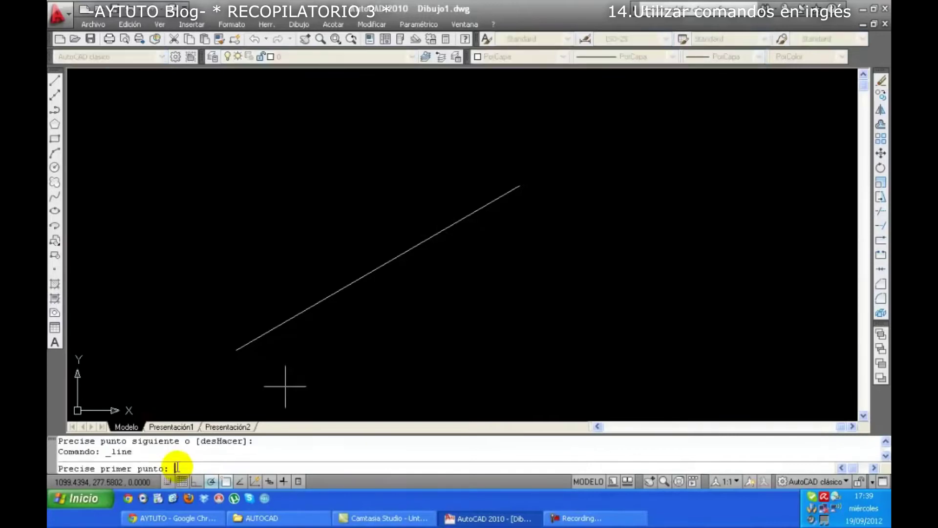
pyautogui.click(372, 337)
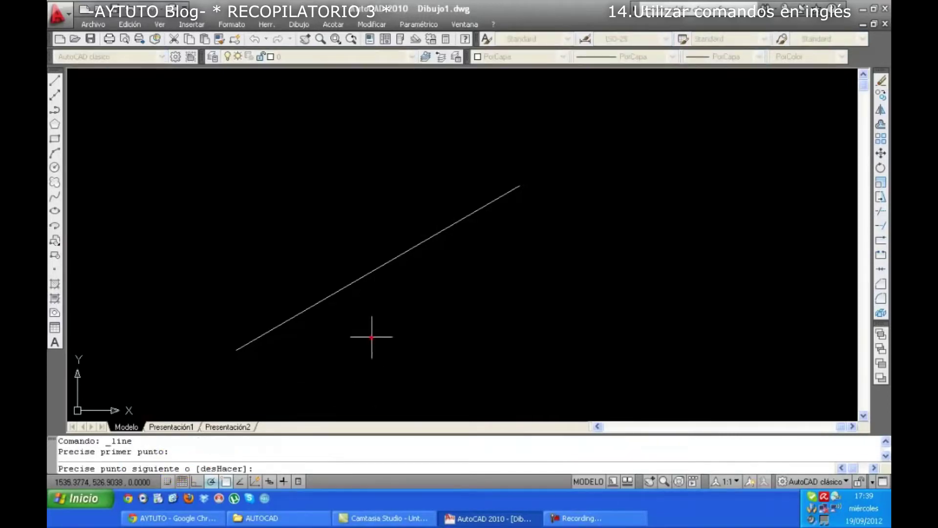
pyautogui.click(632, 185)
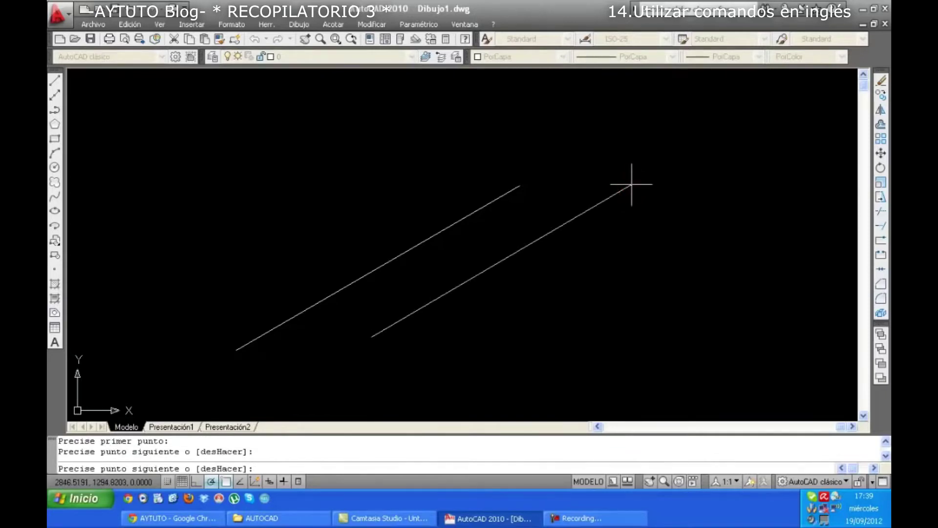
pyautogui.press('Return')
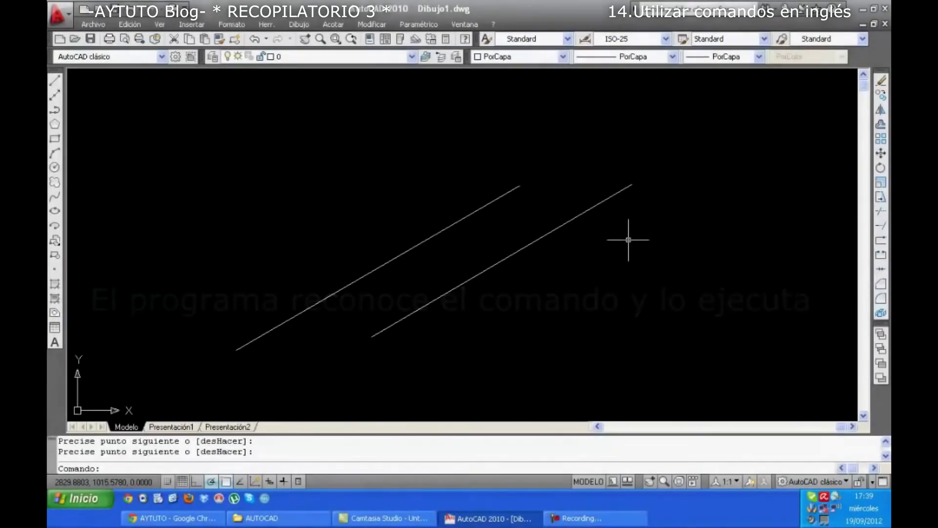
# Step: Draw a circle below the second line's upper end with the English _circle command, centred at about (3136, 843)
pyautogui.write('_cir')
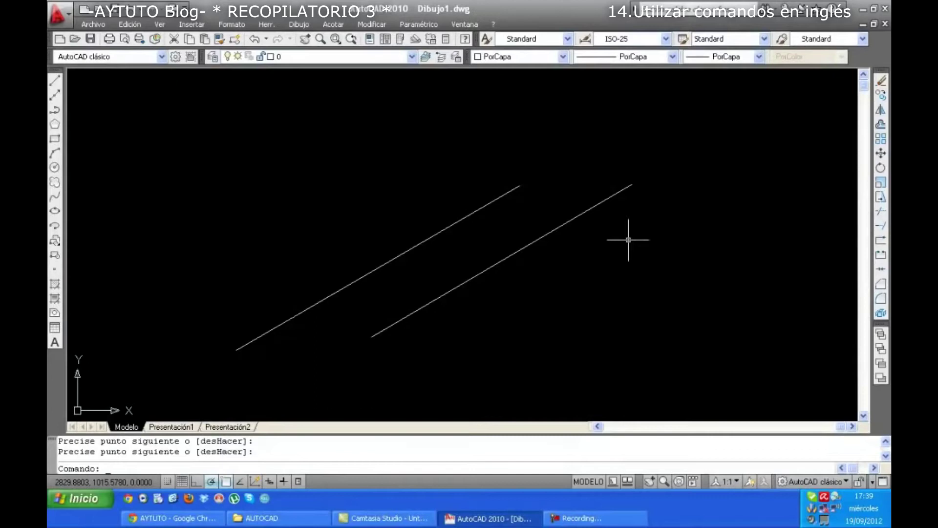
pyautogui.write('cle')
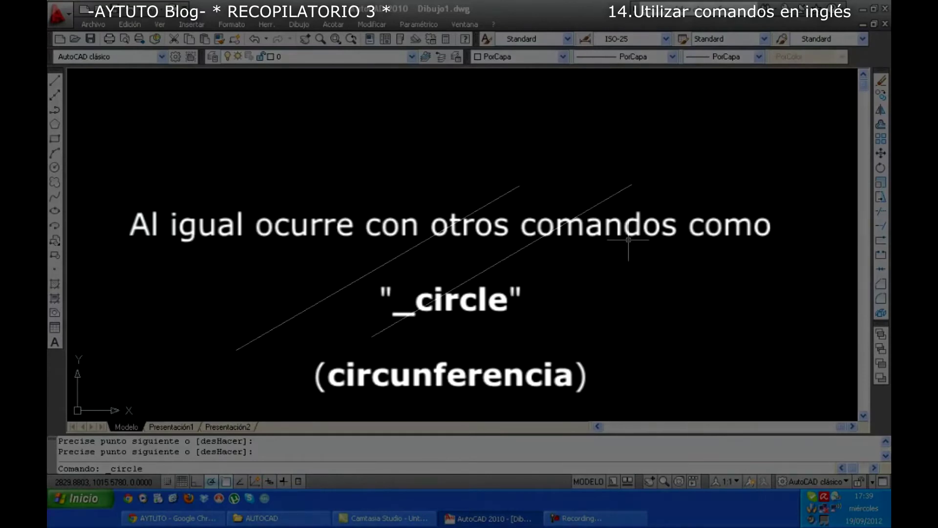
pyautogui.press('Return')
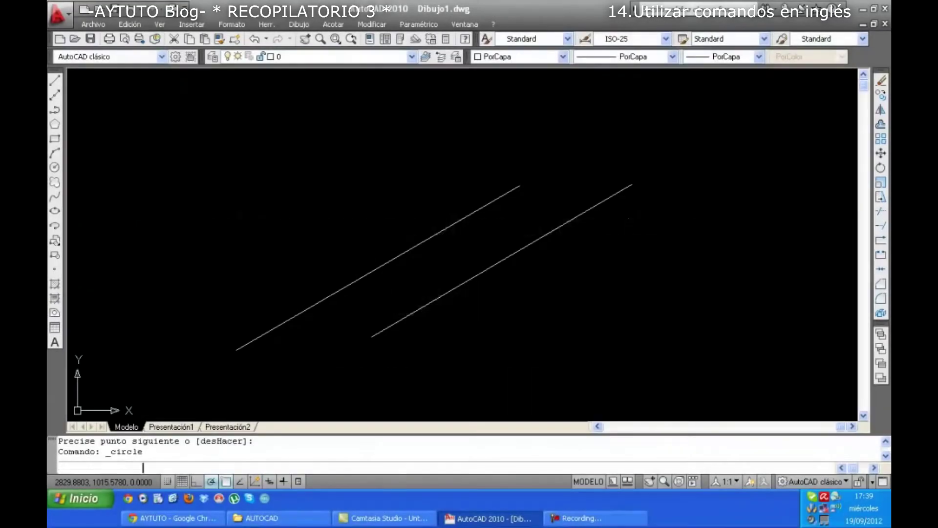
pyautogui.click(636, 283)
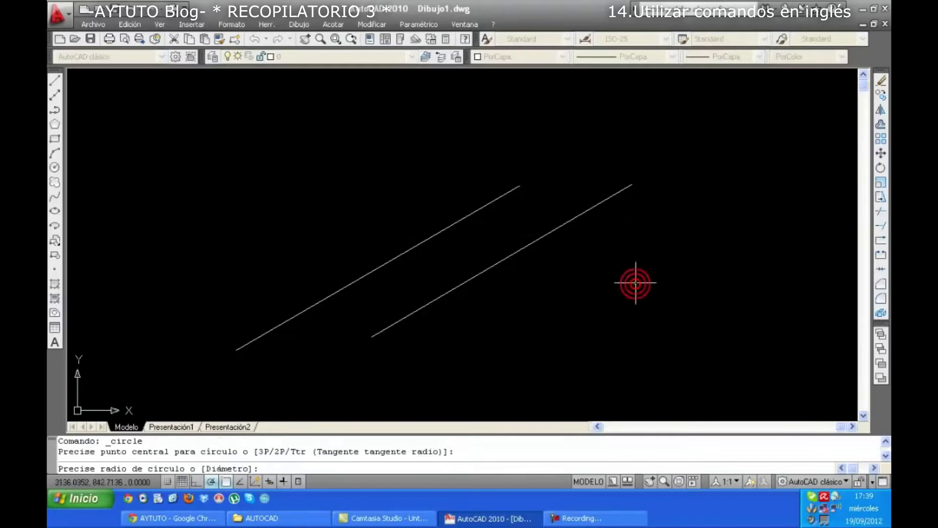
pyautogui.click(709, 275)
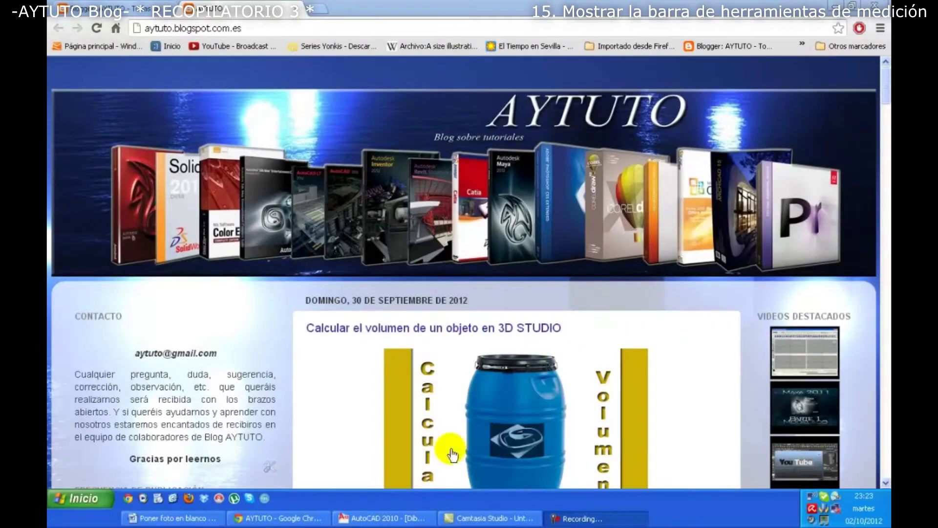
# Step: Switch to AutoCAD 2010, show the Herramientas de medición toolbar and undock it into the drawing area
pyautogui.click(387, 518)
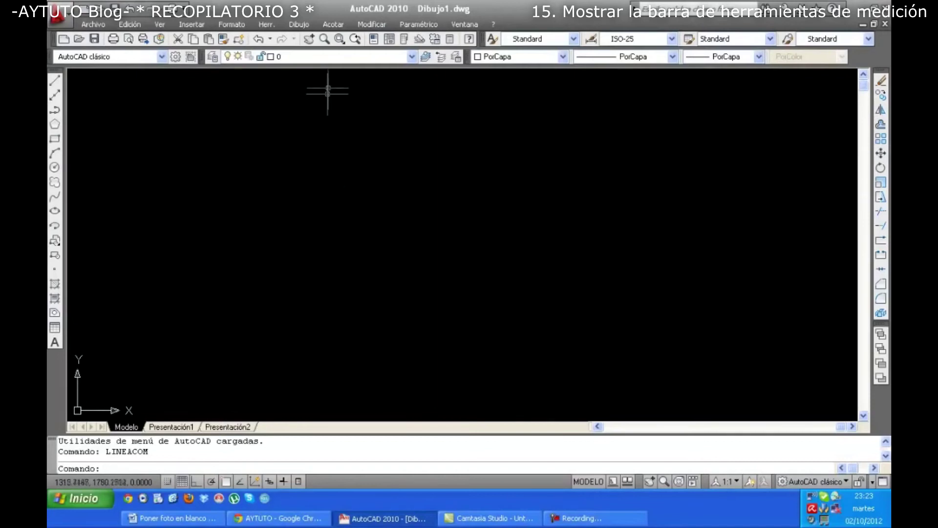
pyautogui.rightClick(326, 40)
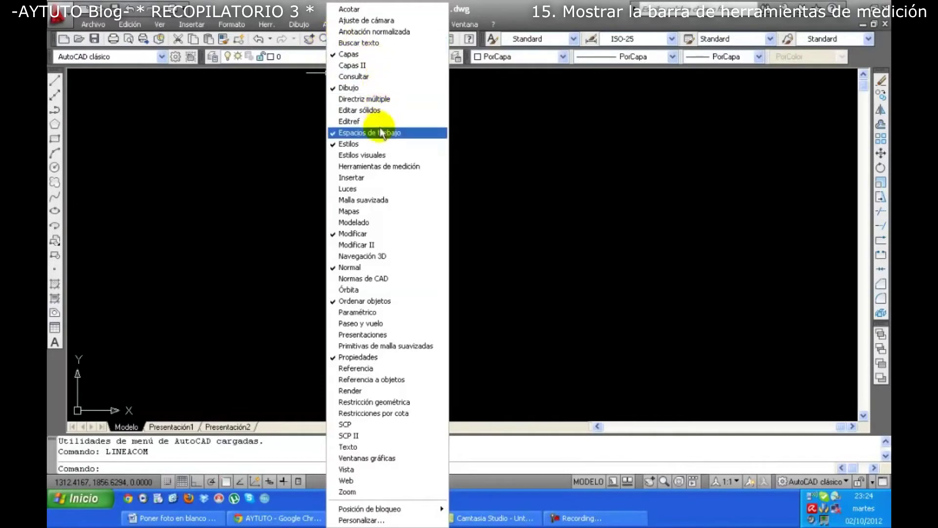
pyautogui.click(381, 166)
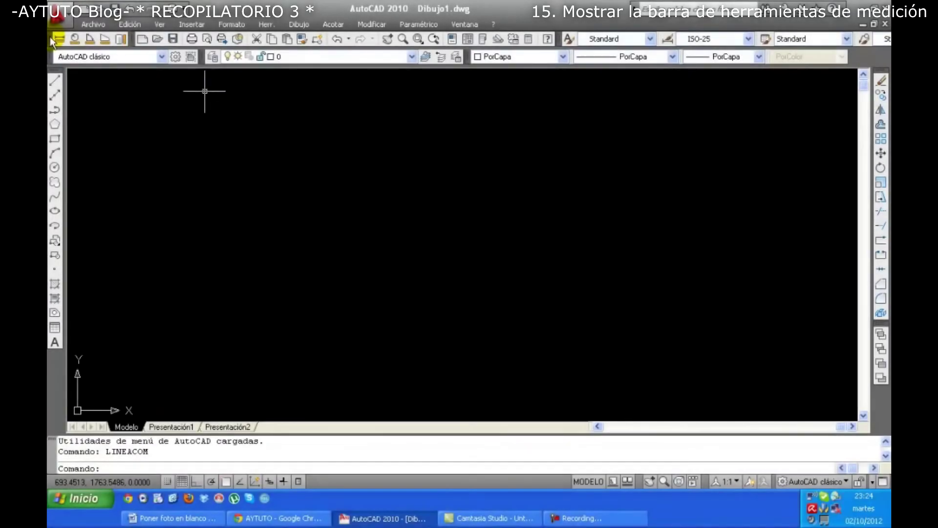
pyautogui.moveTo(49, 37)
pyautogui.mouseDown()
pyautogui.moveTo(152, 144)
pyautogui.moveTo(107, 125)
pyautogui.moveTo(74, 124)
pyautogui.moveTo(76, 108)
pyautogui.mouseUp()
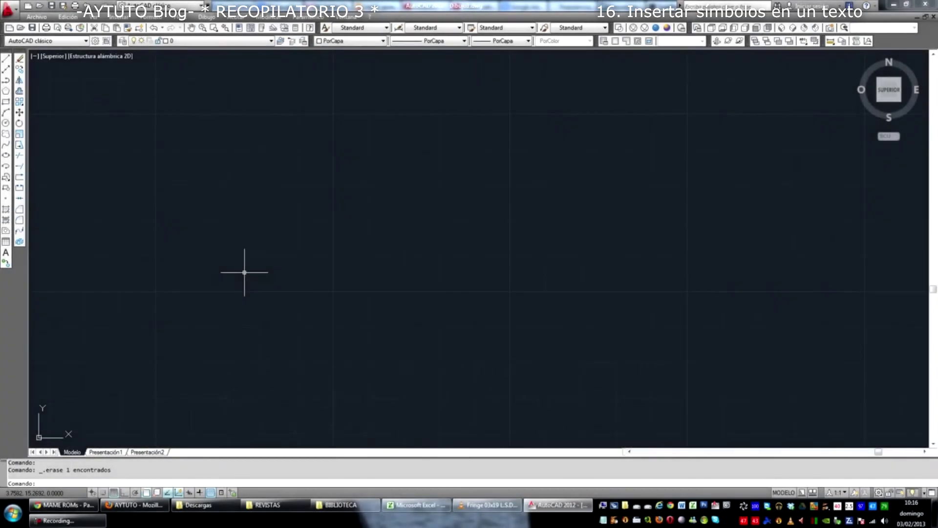
# Step: Create a multiline text box in the upper part of the drawing and insert the Diámetro symbol in it
pyautogui.click(6, 253)
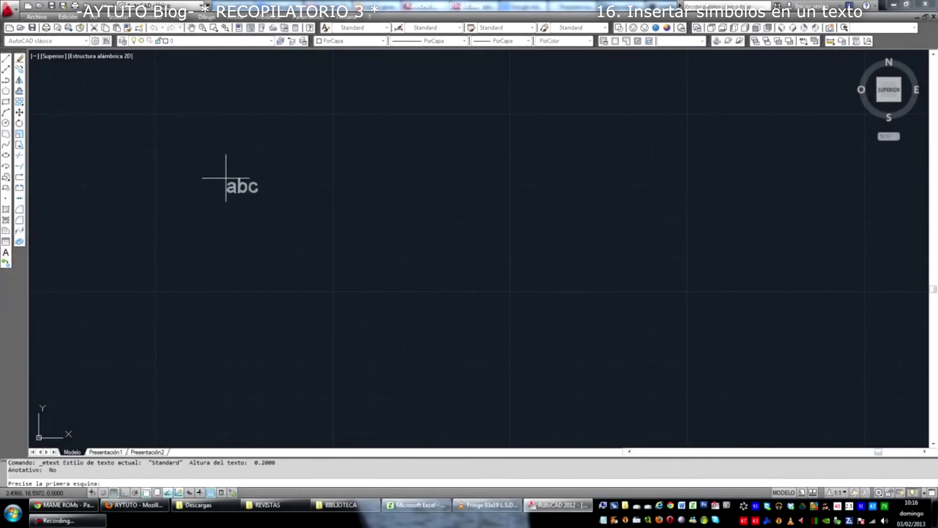
pyautogui.click(226, 178)
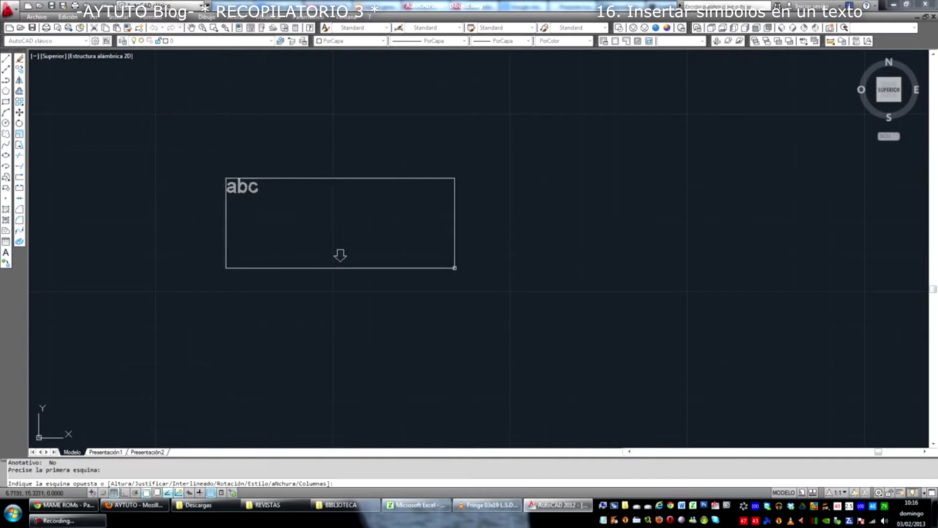
pyautogui.click(454, 268)
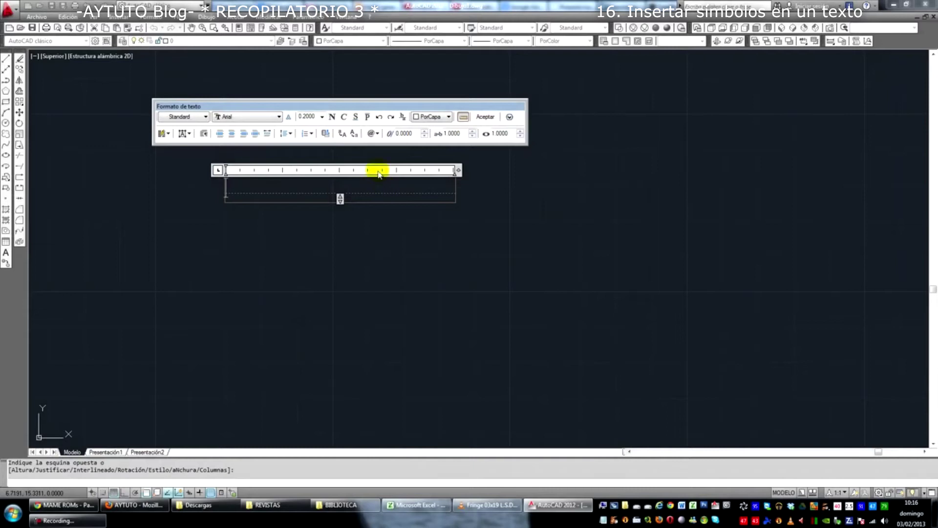
pyautogui.click(374, 135)
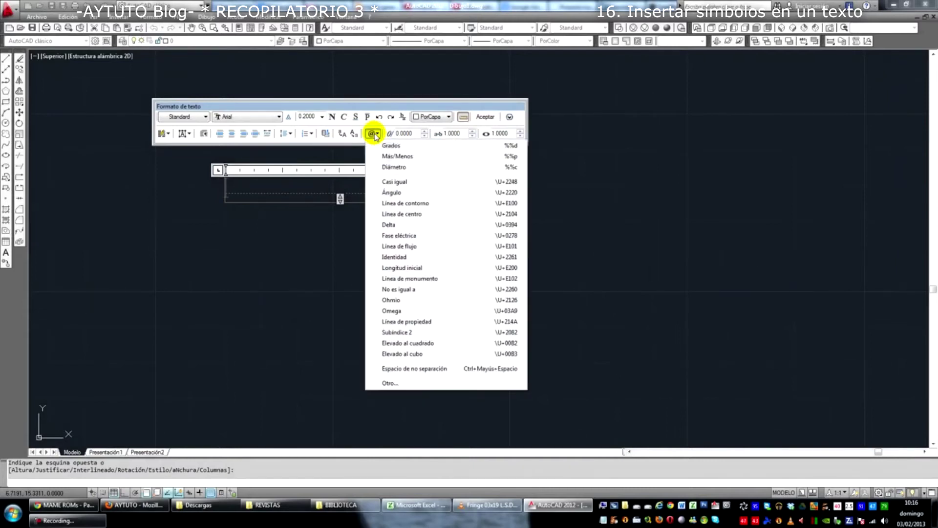
pyautogui.click(400, 167)
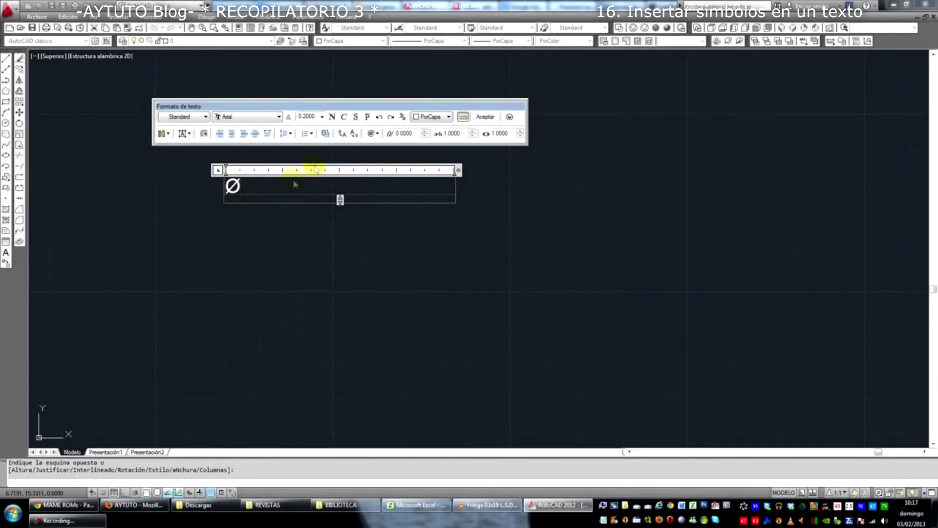
# Step: Look up the diameter symbol's code and add a second diameter symbol to the text with %%c
pyautogui.click(372, 134)
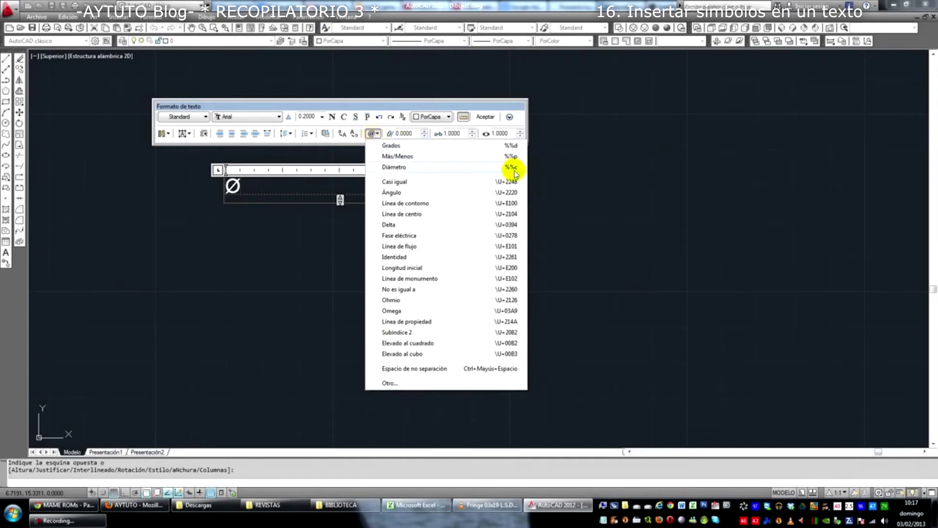
pyautogui.click(372, 135)
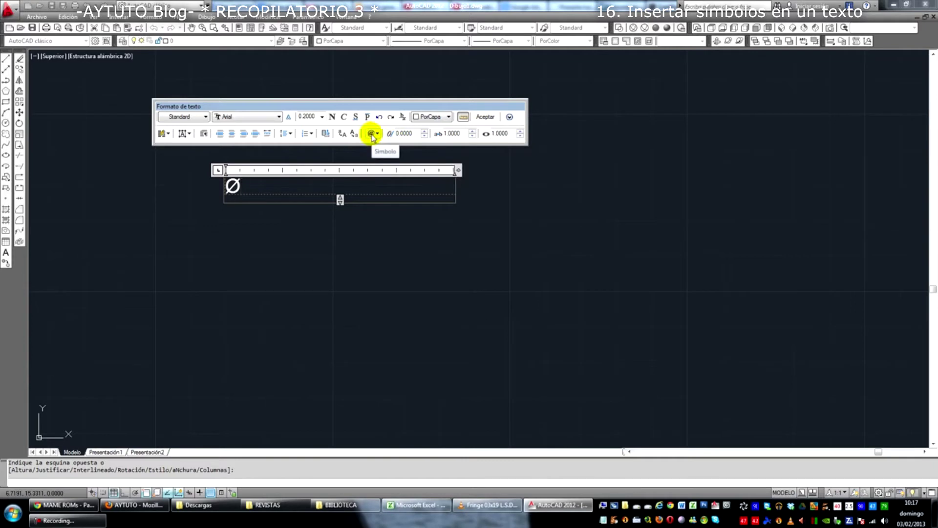
pyautogui.write('%%c')
# Step: Look up the Ohmio symbol's code and add the symbol to the text with \U+2126
pyautogui.click(373, 135)
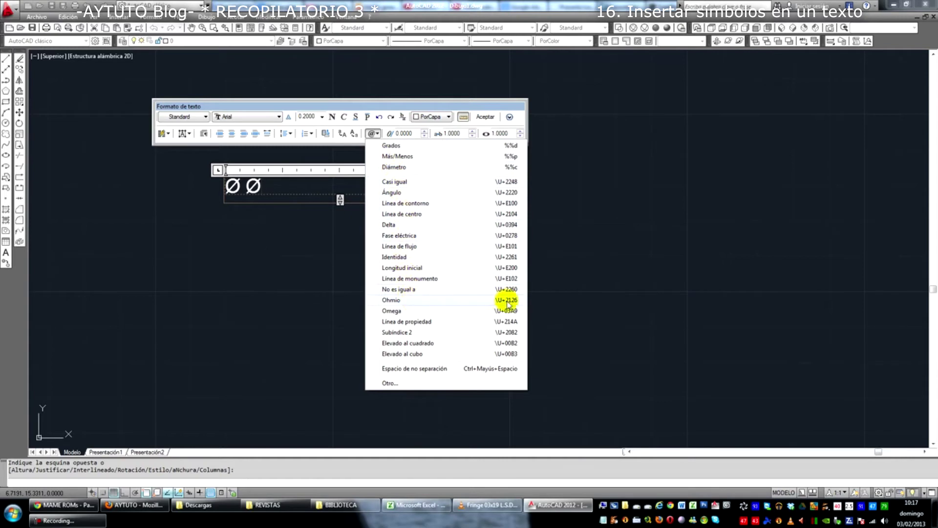
pyautogui.click(373, 136)
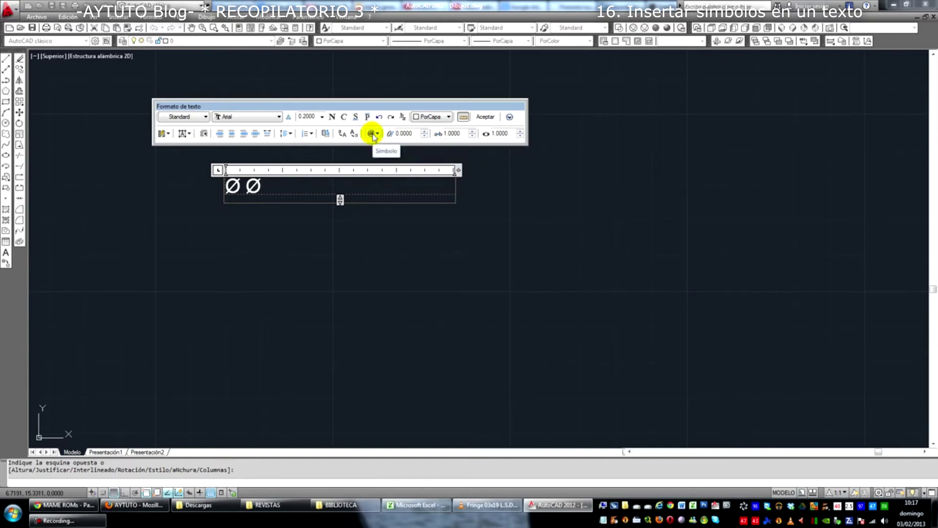
pyautogui.write('\\U+212')
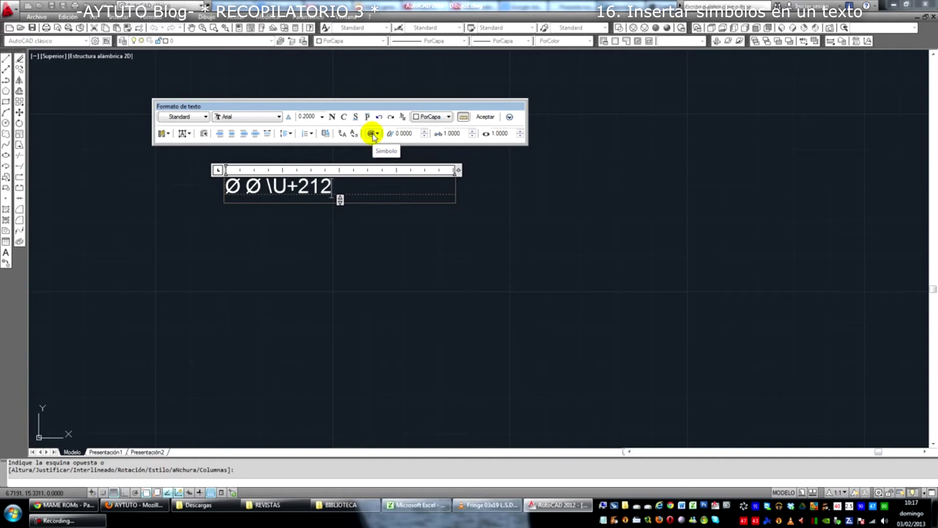
pyautogui.write('6')
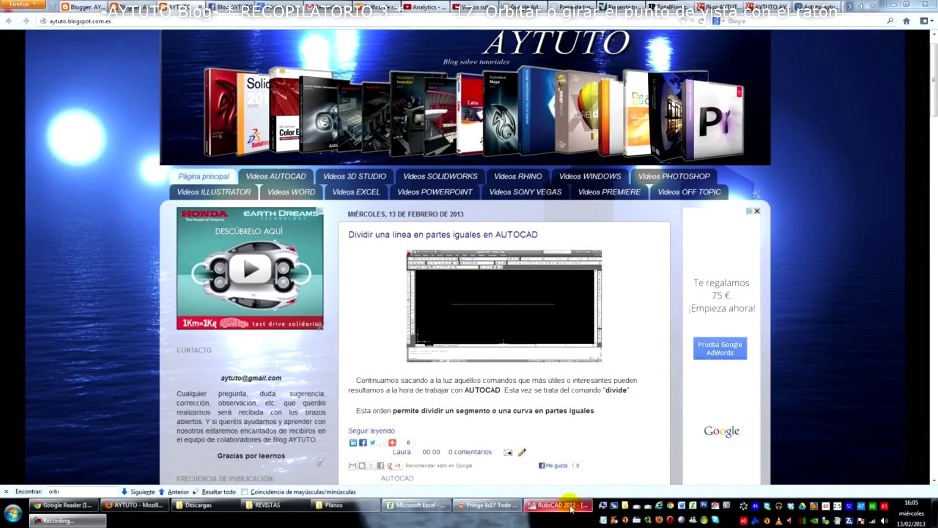
# Step: Switch to AutoCAD 2012 and orbit the 3D plate assembly as a whole, and again with only the blue plate selected
pyautogui.click(567, 505)
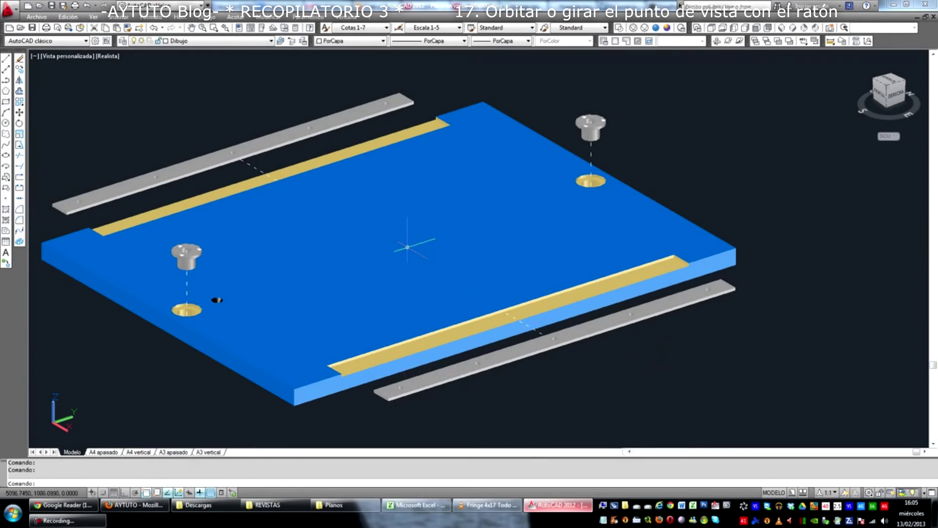
pyautogui.keyDown('shift'); pyautogui.moveTo(404, 240); pyautogui.dragTo(426, 243, button='middle'); pyautogui.keyUp('shift')
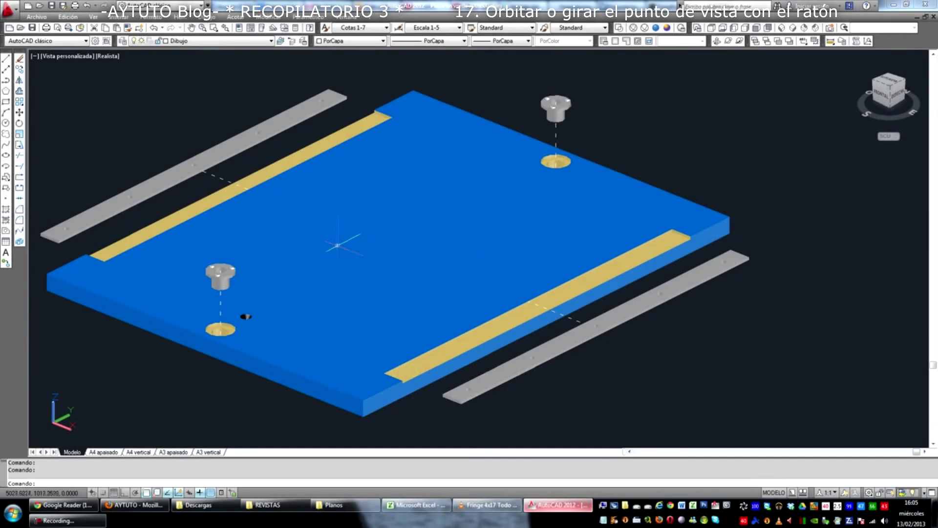
pyautogui.click(373, 236)
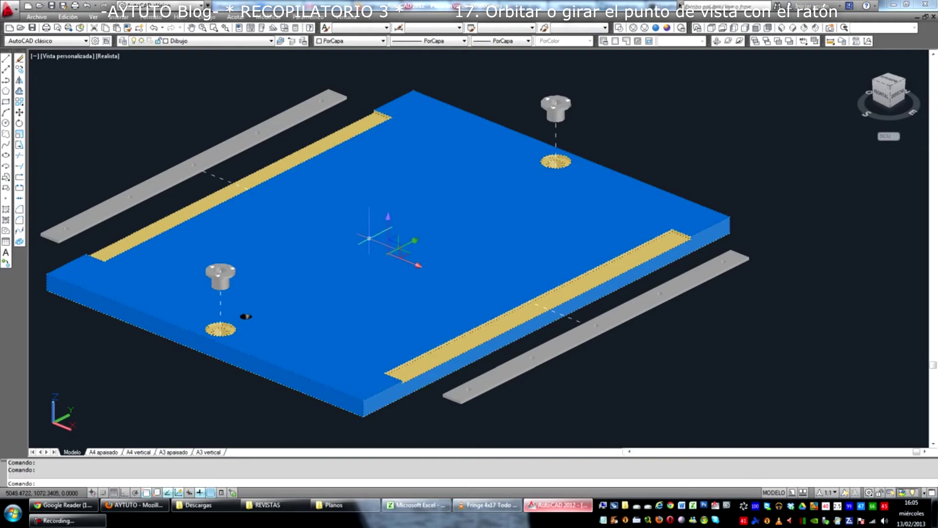
pyautogui.keyDown('shift'); pyautogui.moveTo(369, 238); pyautogui.dragTo(369, 243, button='middle'); pyautogui.keyUp('shift')
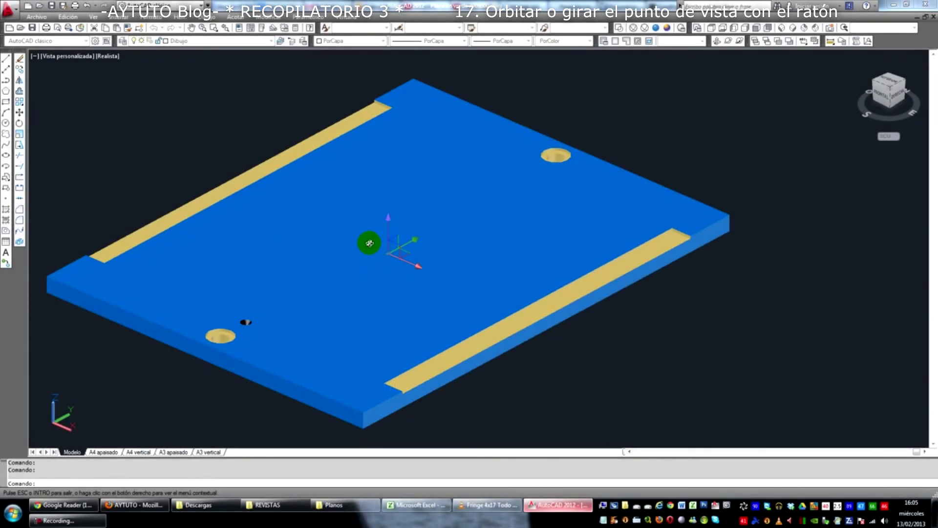
pyautogui.moveTo(369, 243)
pyautogui.keyDown('shift'); pyautogui.mouseDown(button='middle')
pyautogui.moveTo(346, 204)
pyautogui.moveTo(363, 235)
pyautogui.mouseUp(button='middle'); pyautogui.keyUp('shift')
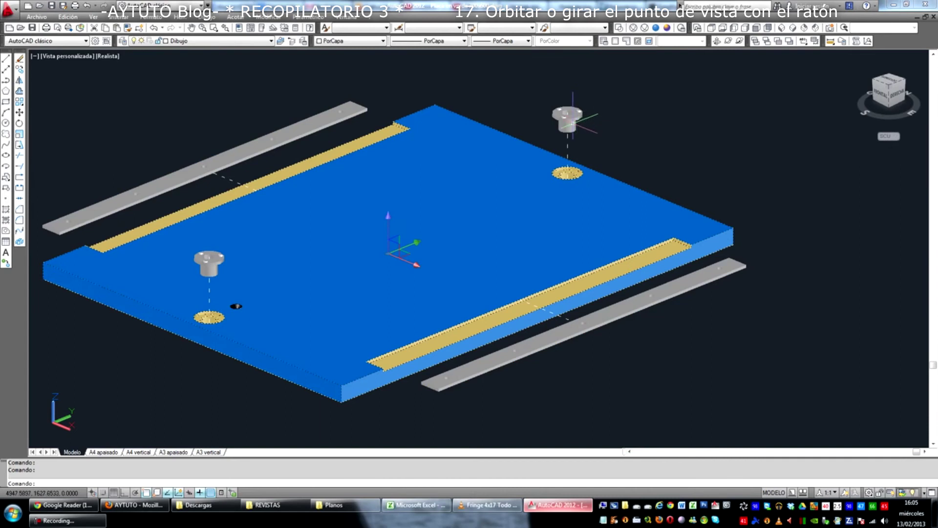
# Step: Select only the grey flanged part above the plate's far hole and orbit the view closely around it
pyautogui.press('Escape')
pyautogui.click(568, 118)
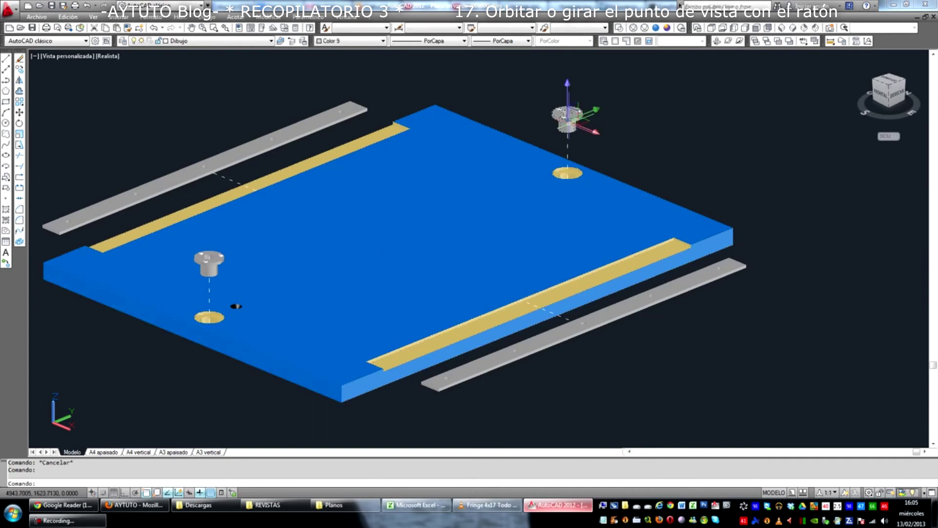
pyautogui.moveTo(534, 157); pyautogui.dragTo(425, 220, button='middle')
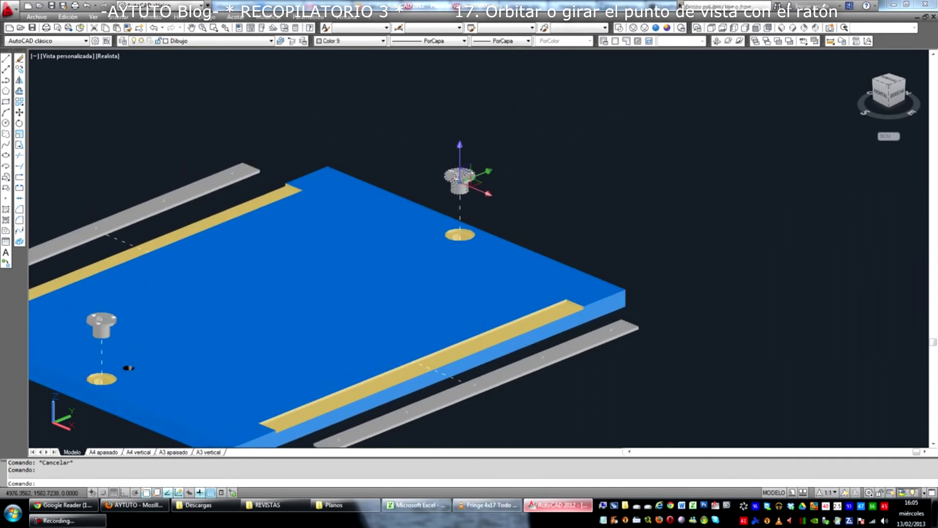
pyautogui.scroll(4, 466, 185)
pyautogui.keyDown('shift'); pyautogui.moveTo(477, 198); pyautogui.dragTo(467, 220, button='middle'); pyautogui.keyUp('shift')
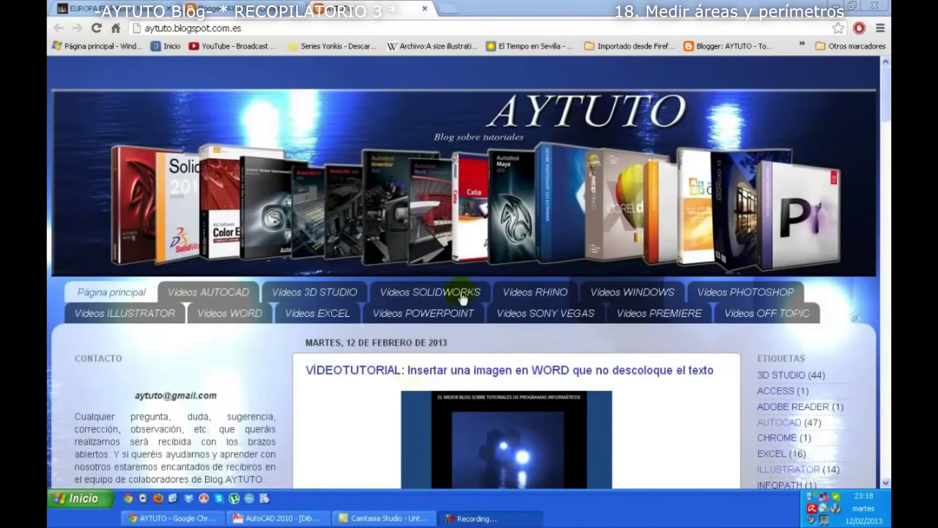
# Step: Switch to AutoCAD 2010 and measure the stepped polygon's area and perimeter through its ten vertices, clockwise from the upper-left corner back to it
pyautogui.click(284, 518)
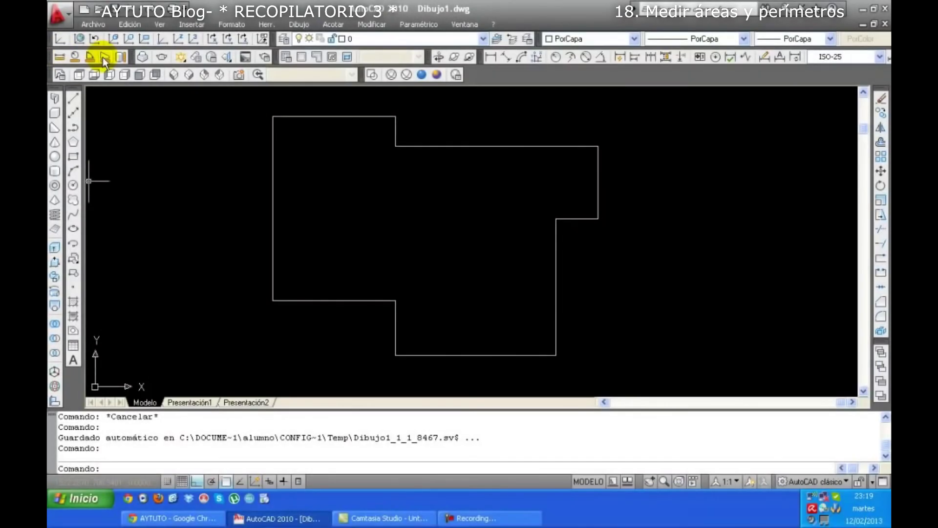
pyautogui.click(103, 57)
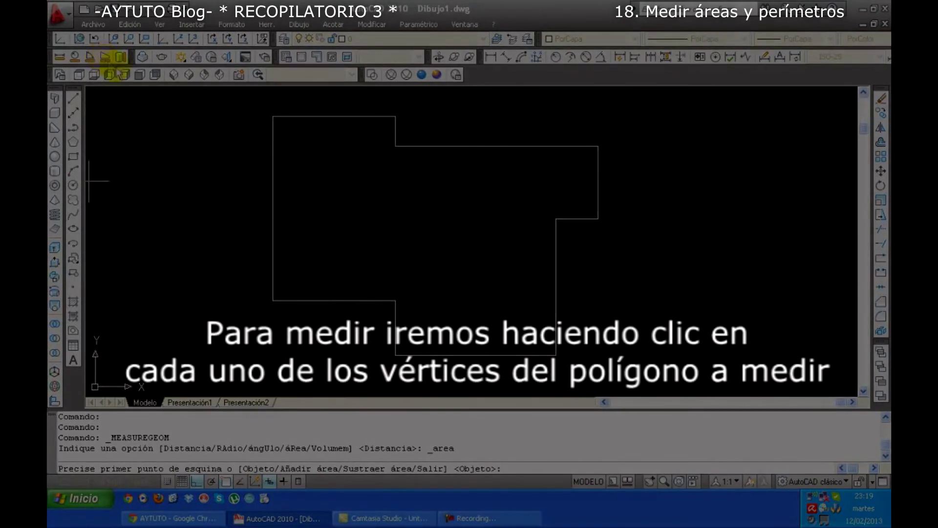
pyautogui.click(273, 116)
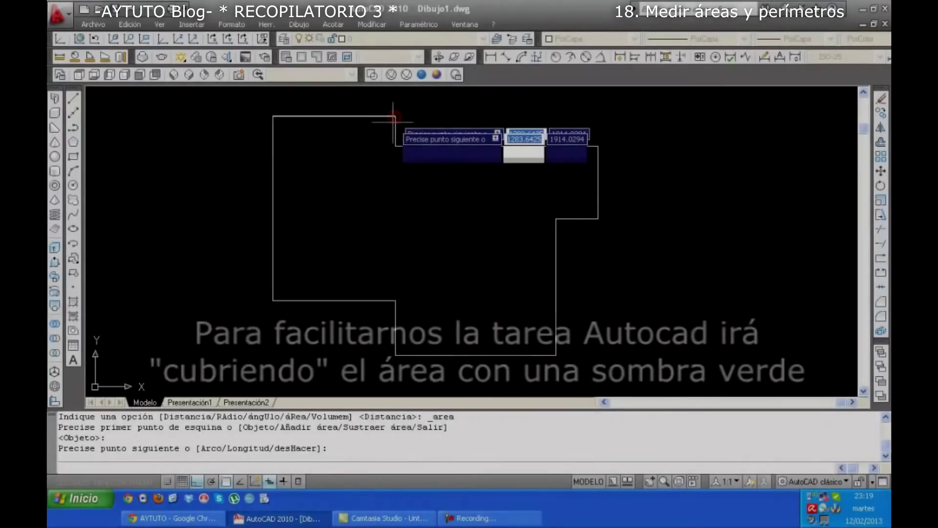
pyautogui.click(395, 116)
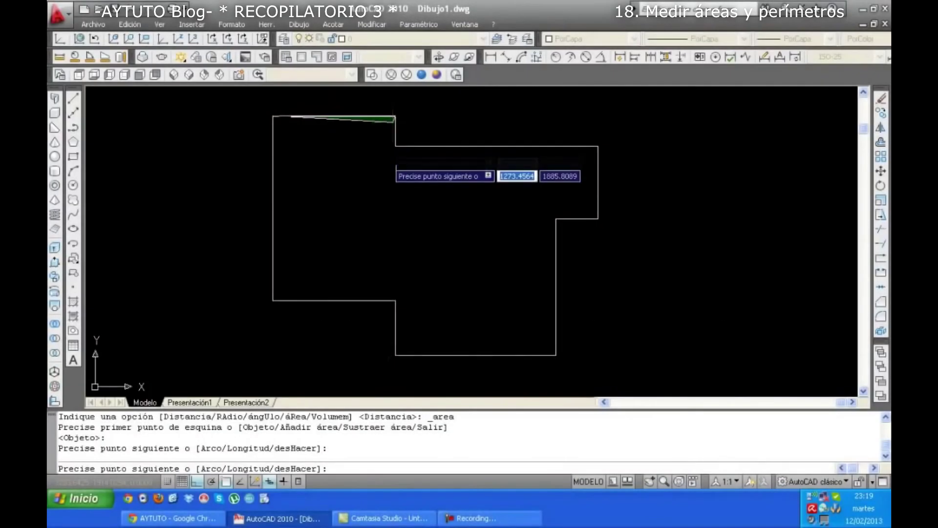
pyautogui.click(396, 147)
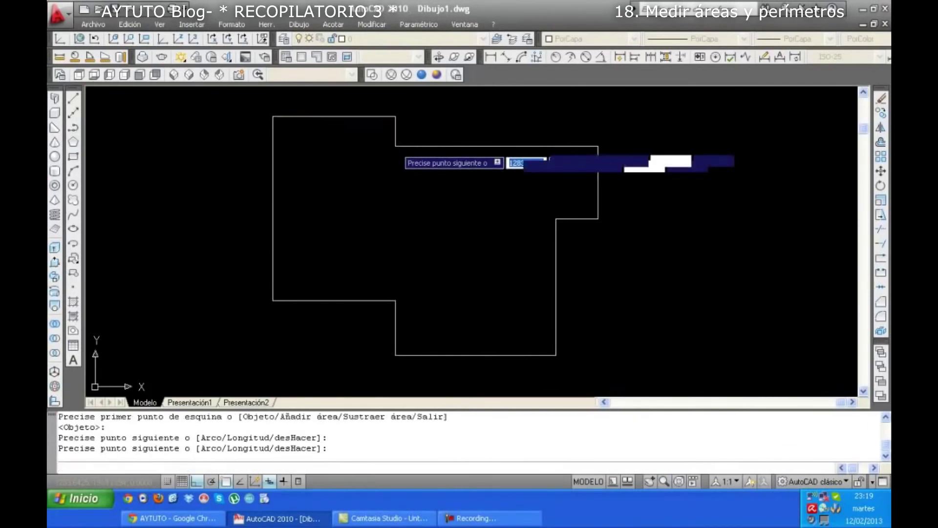
pyautogui.click(599, 146)
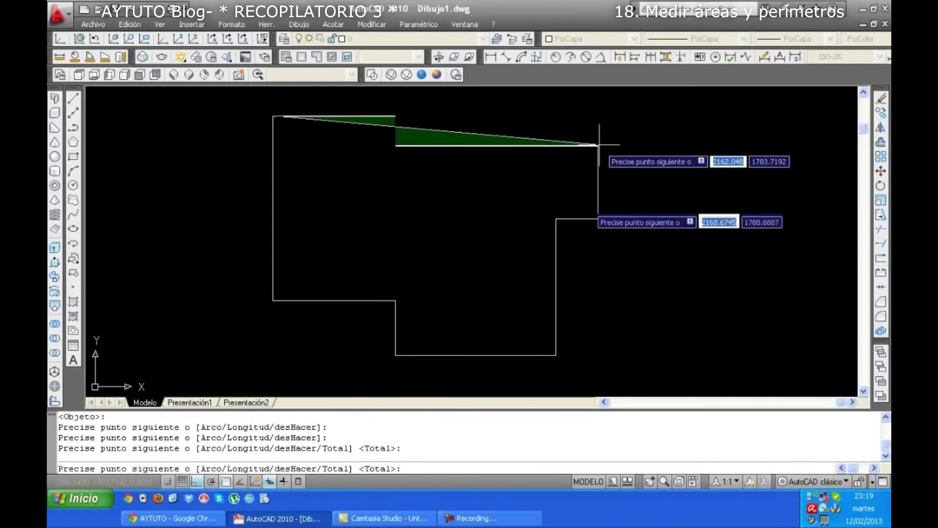
pyautogui.click(598, 218)
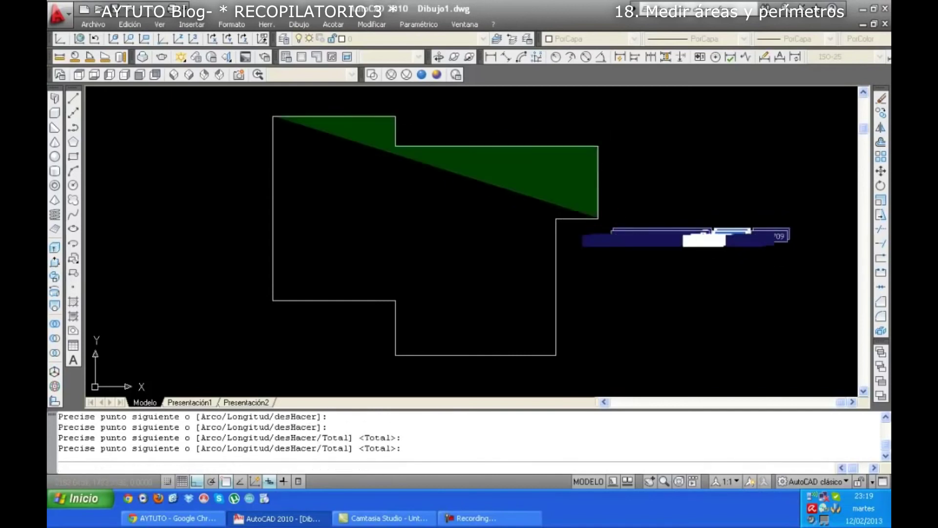
pyautogui.click(556, 218)
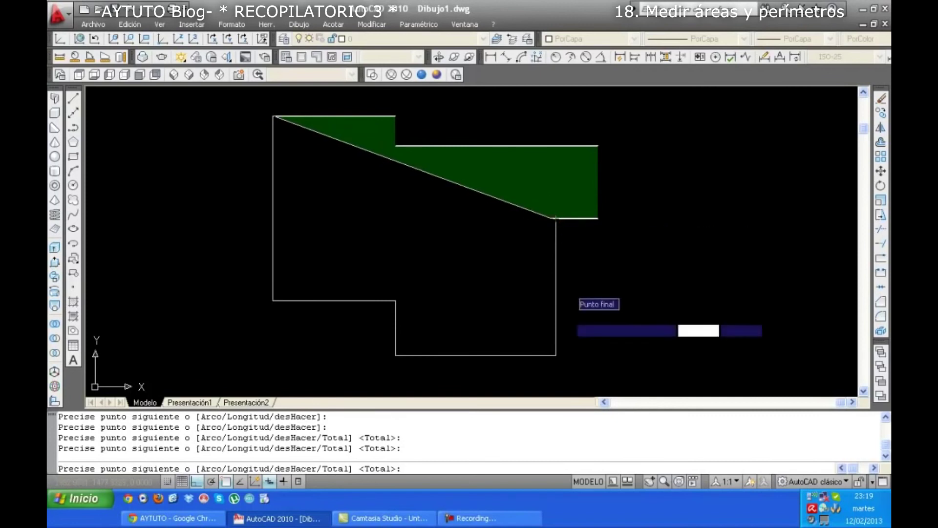
pyautogui.click(555, 356)
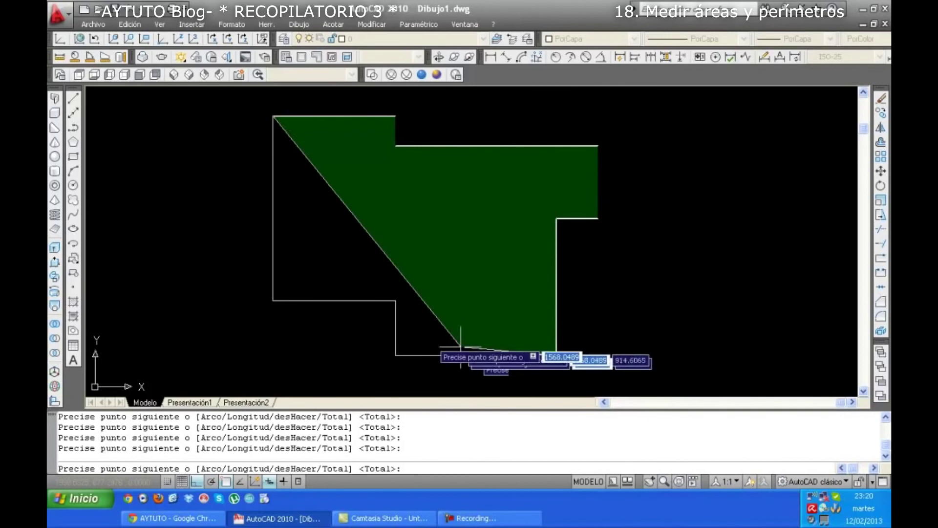
pyautogui.click(395, 355)
pyautogui.press('Return')
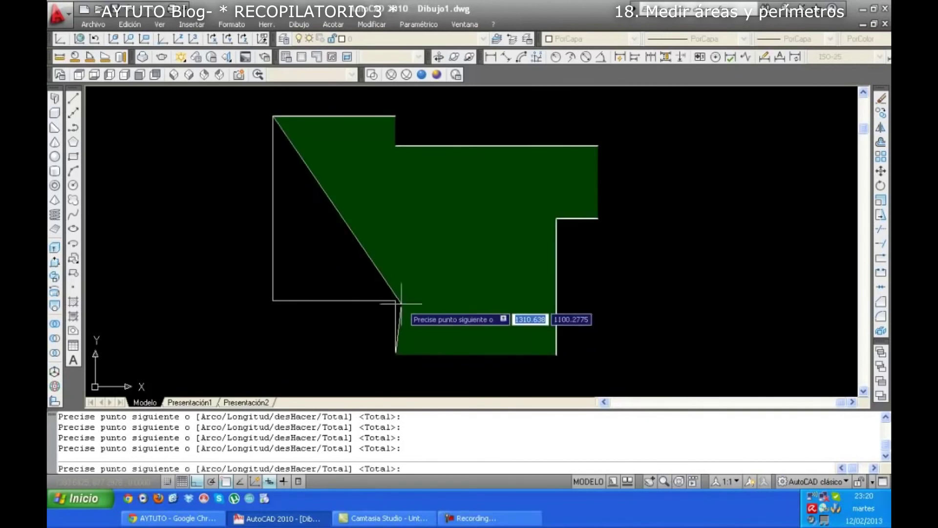
pyautogui.click(396, 300)
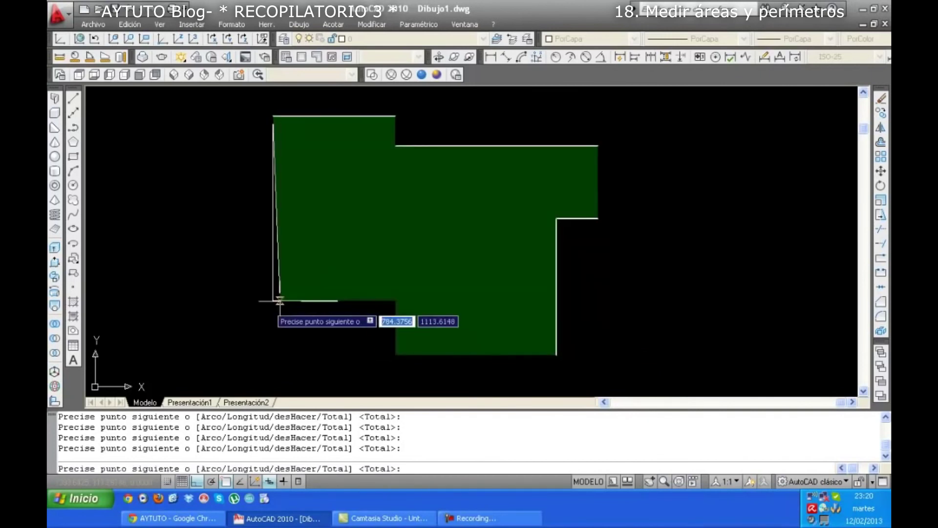
pyautogui.click(273, 300)
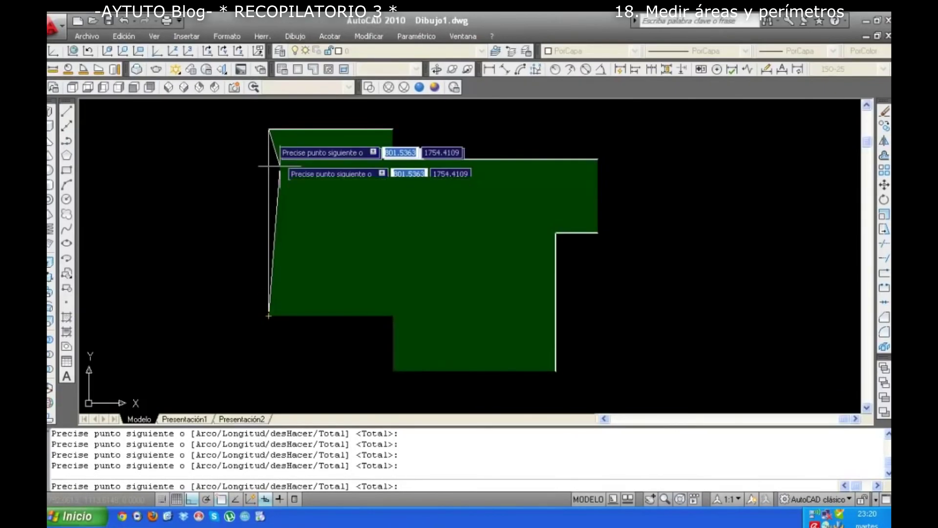
pyautogui.click(269, 129)
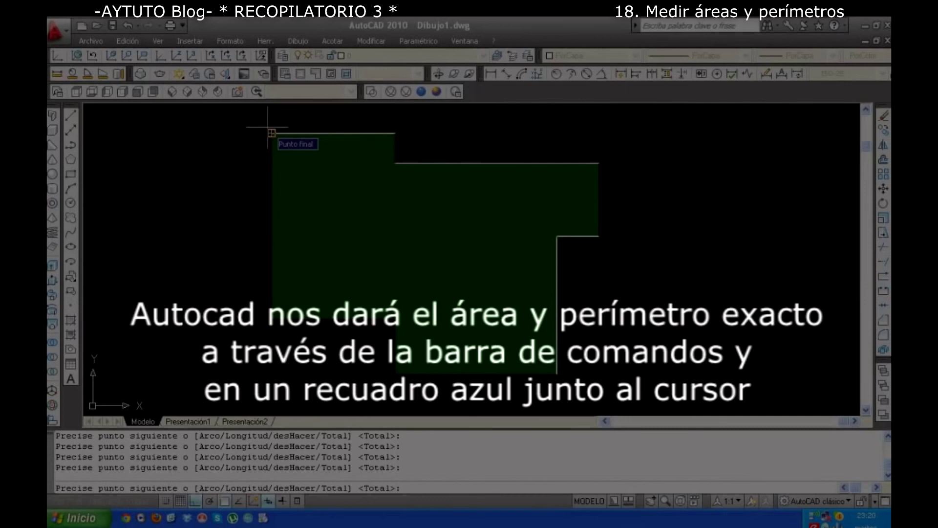
pyautogui.press('Return')
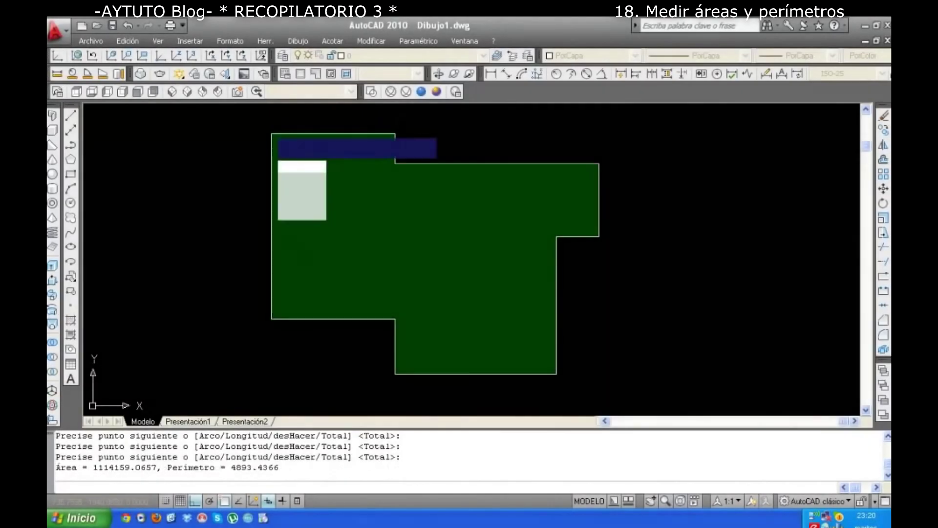